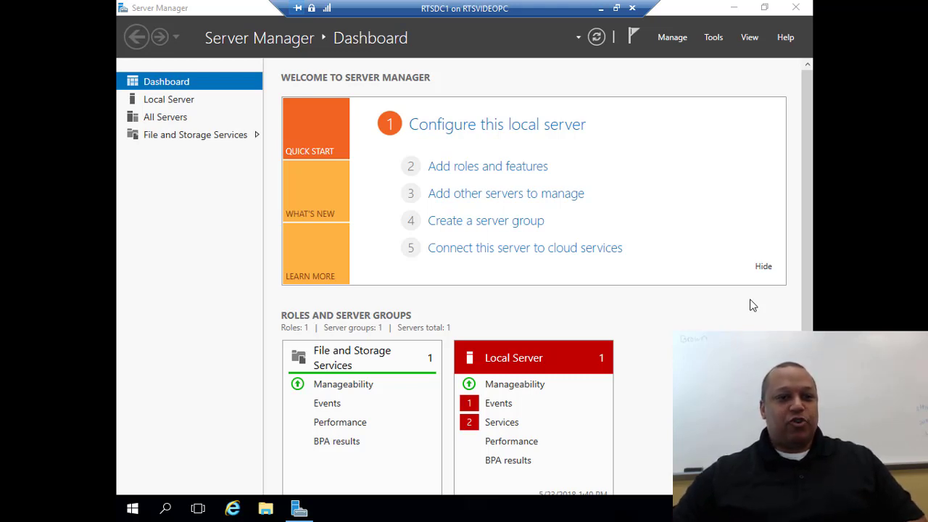
Show the Local Server properties for WIN-D8URQMM1CPL in WORKGROUP
click(178, 103)
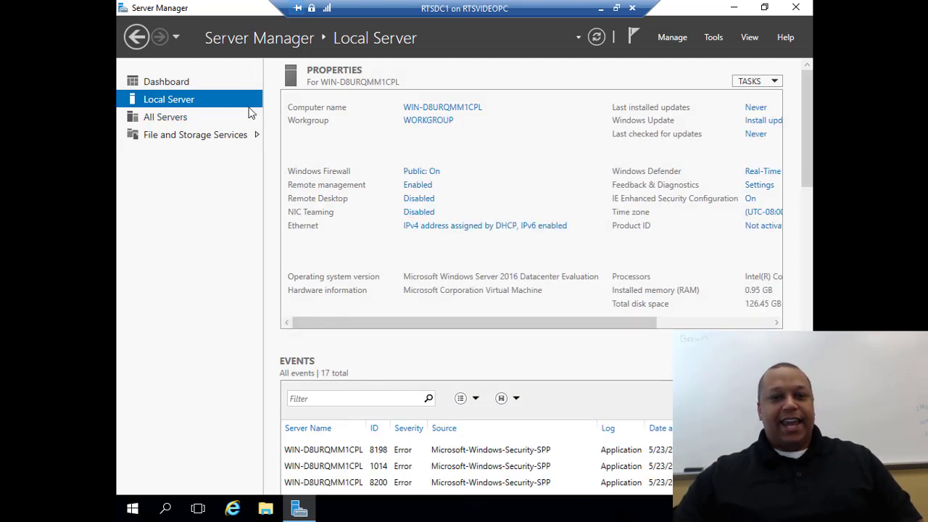
Open the Ethernet adapter's IPv4 properties and switch to a manually assigned IP address
click(426, 228)
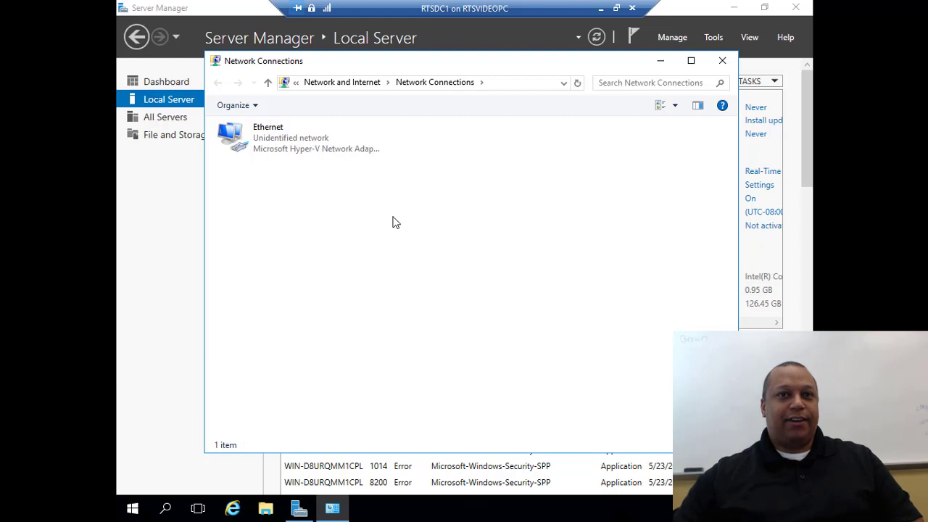
double_click(259, 144)
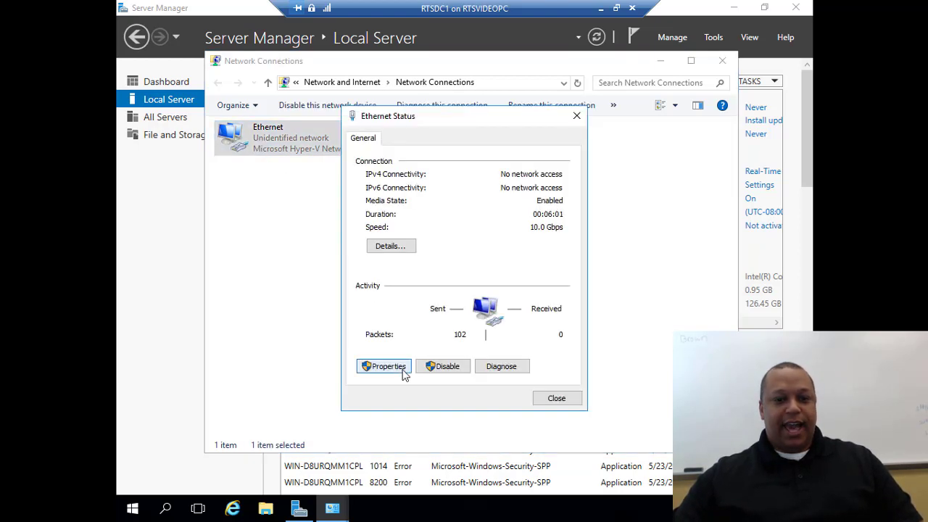
click(391, 367)
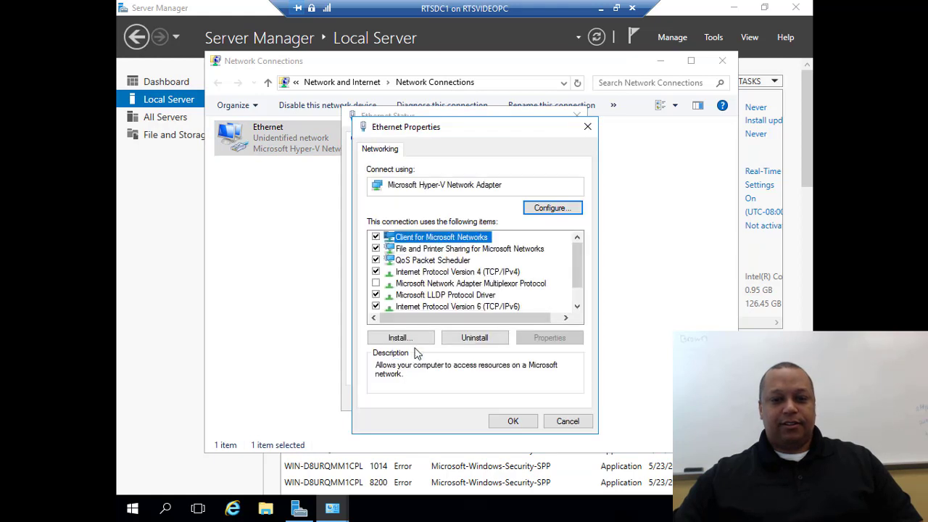
double_click(461, 273)
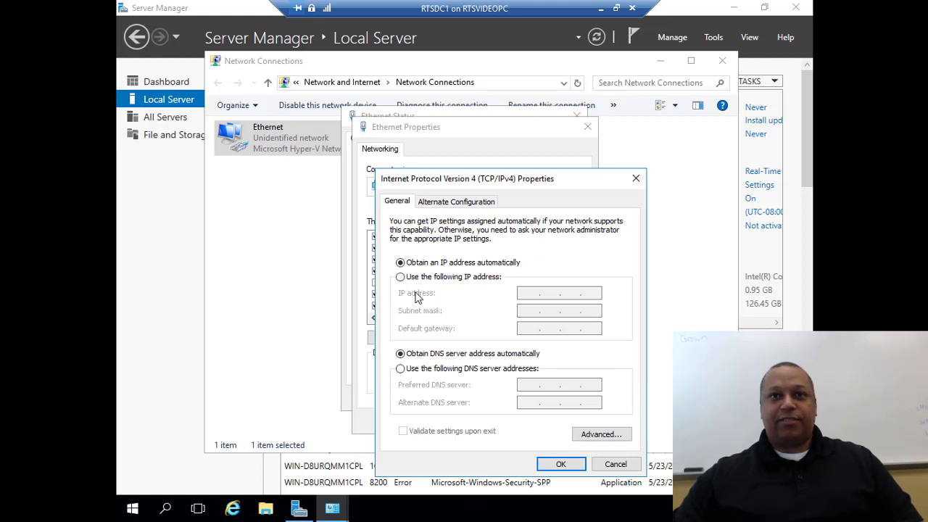
click(424, 278)
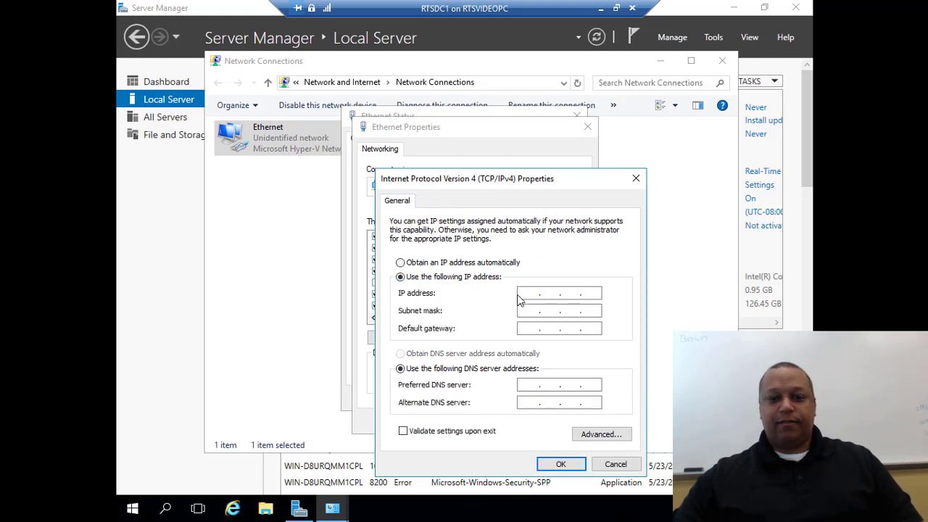
Give the adapter IP address 192.168.1.250 with subnet mask 255.255.255.0
click(522, 295)
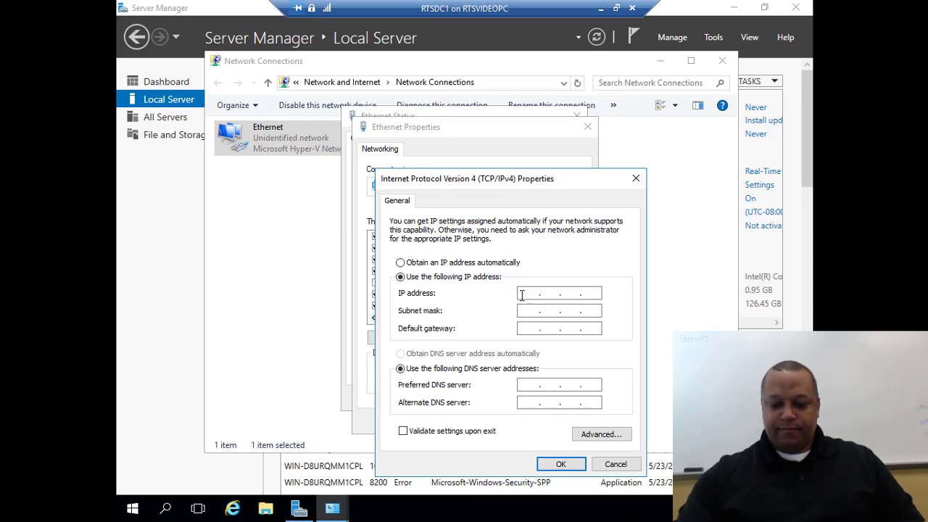
text(192 . 168 . )
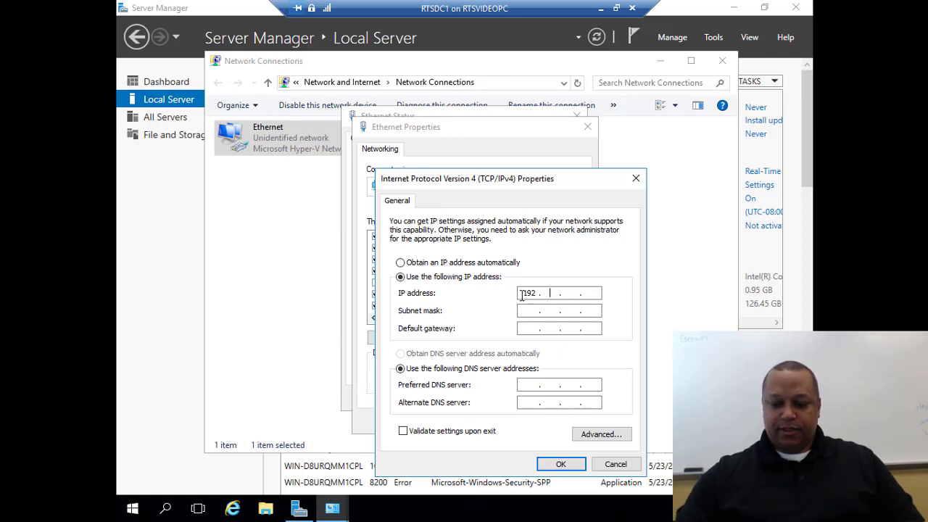
text(1 . )
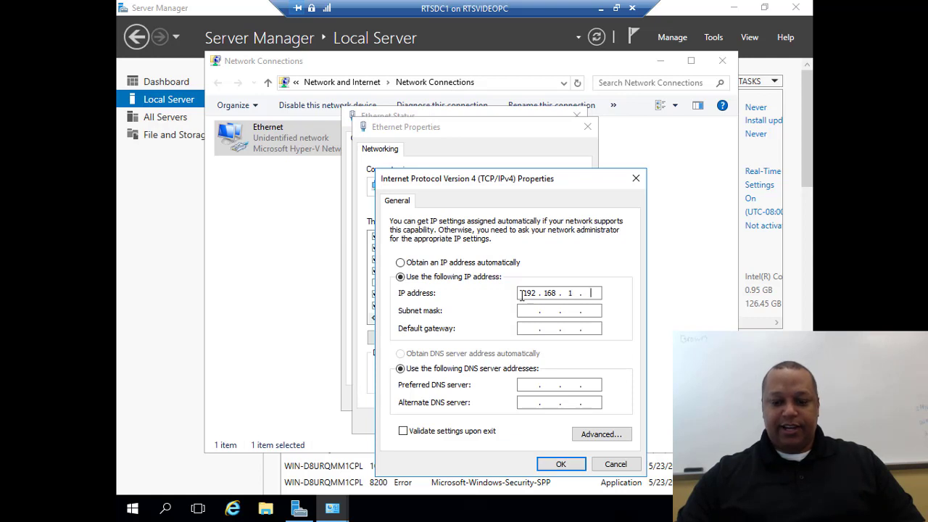
text(250)
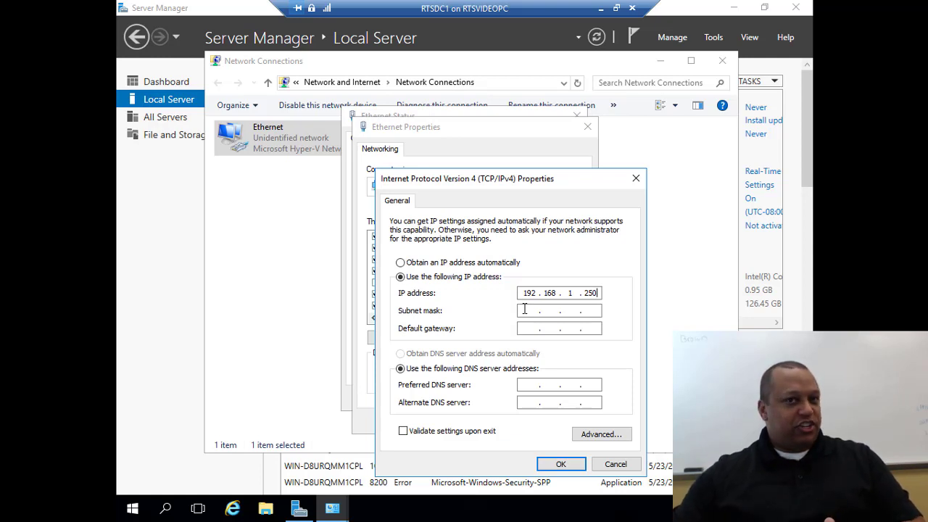
click(525, 310)
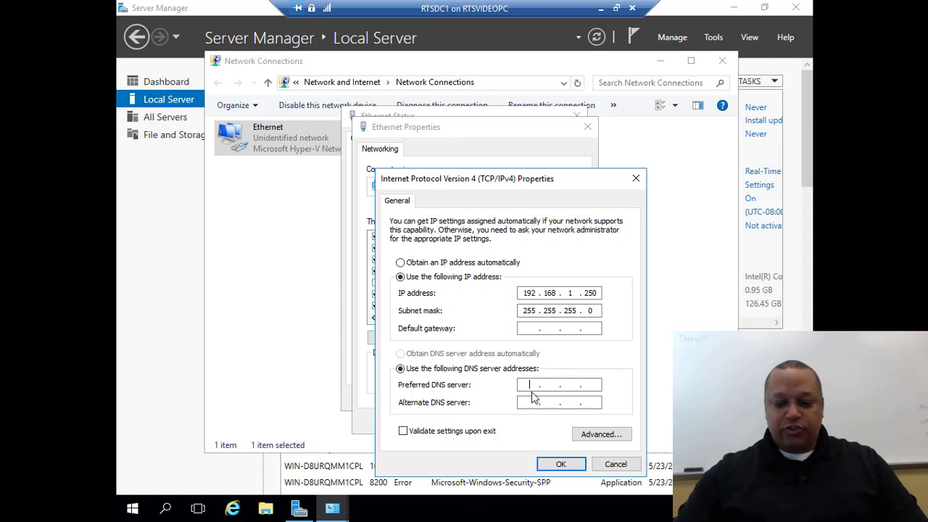
Set preferred DNS server 127.0.0.1, save the adapter settings and close the network windows
text(127 . . .)
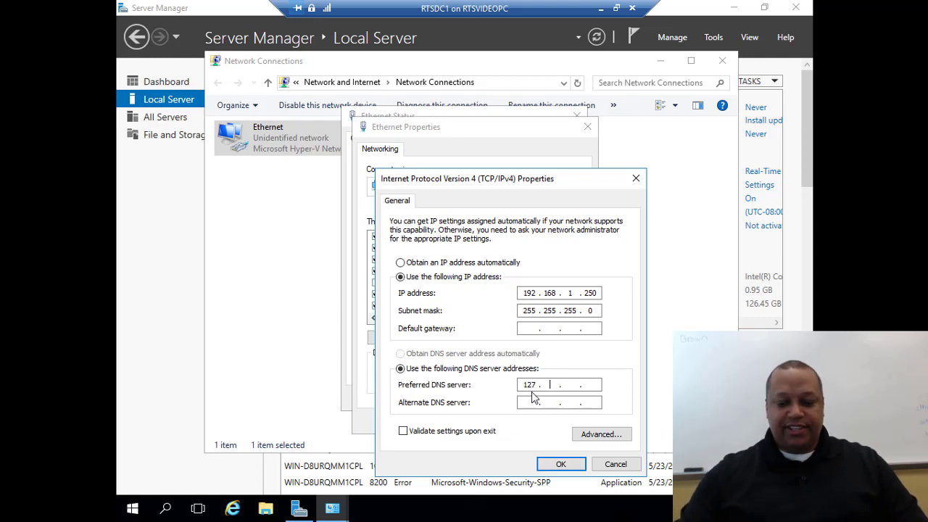
text(0 0.1)
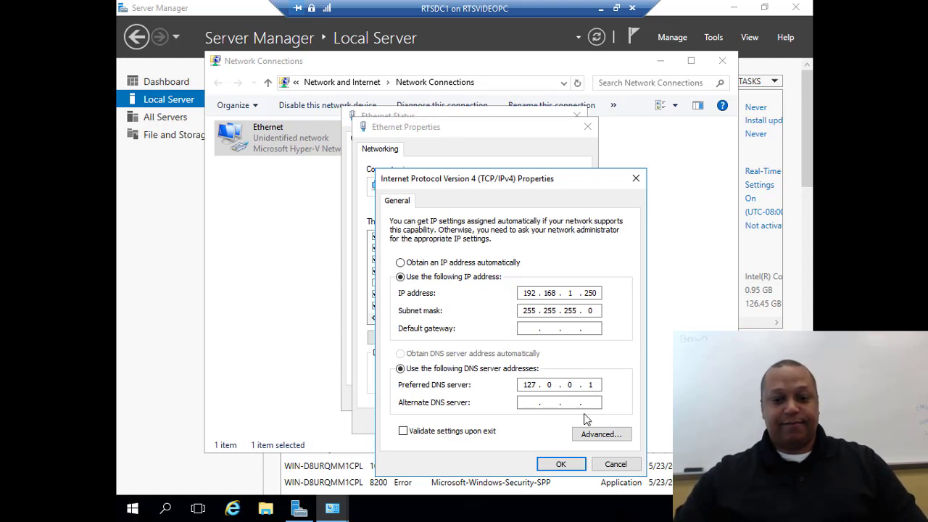
click(557, 464)
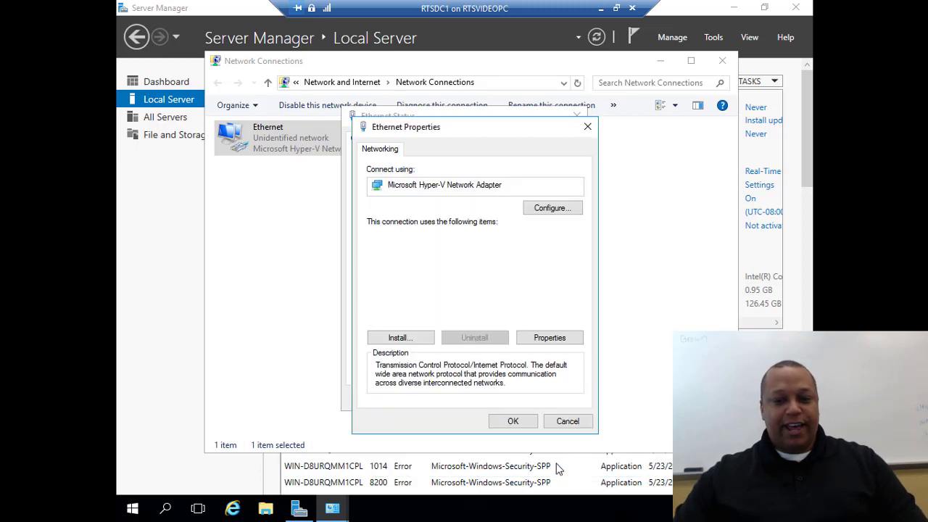
click(513, 423)
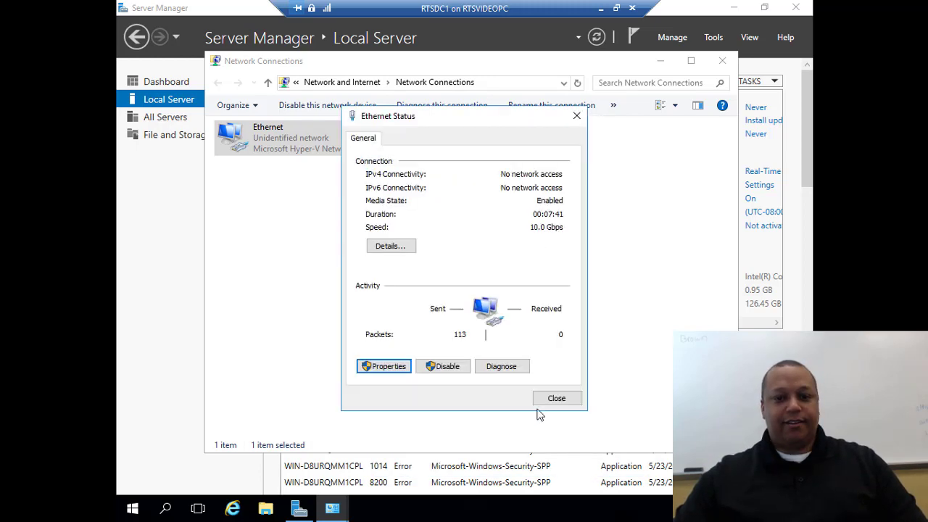
click(557, 398)
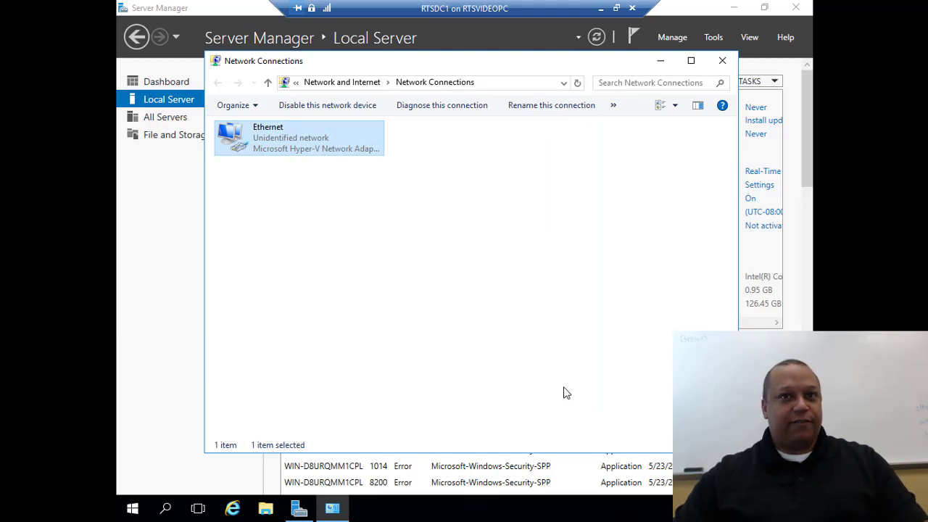
click(722, 60)
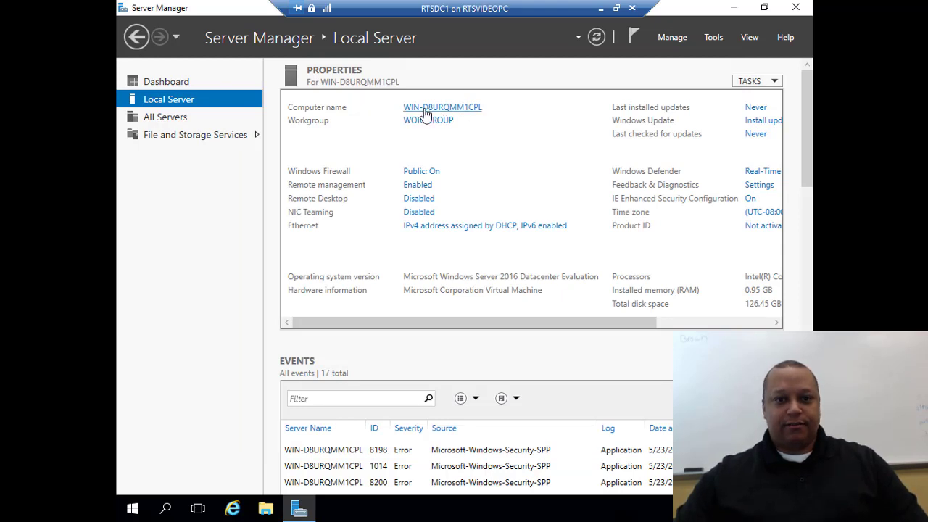
Rename the computer to RTS-DC1 and restart the server to apply it
click(426, 109)
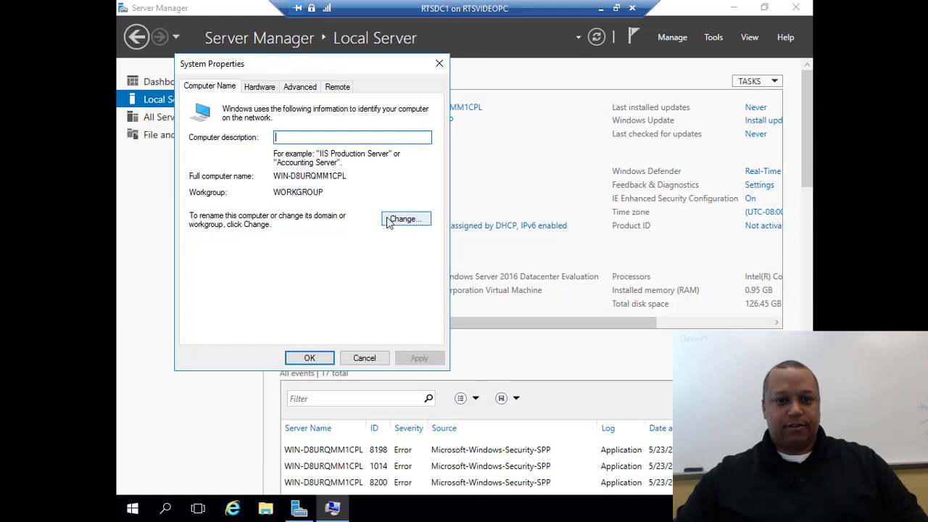
click(406, 221)
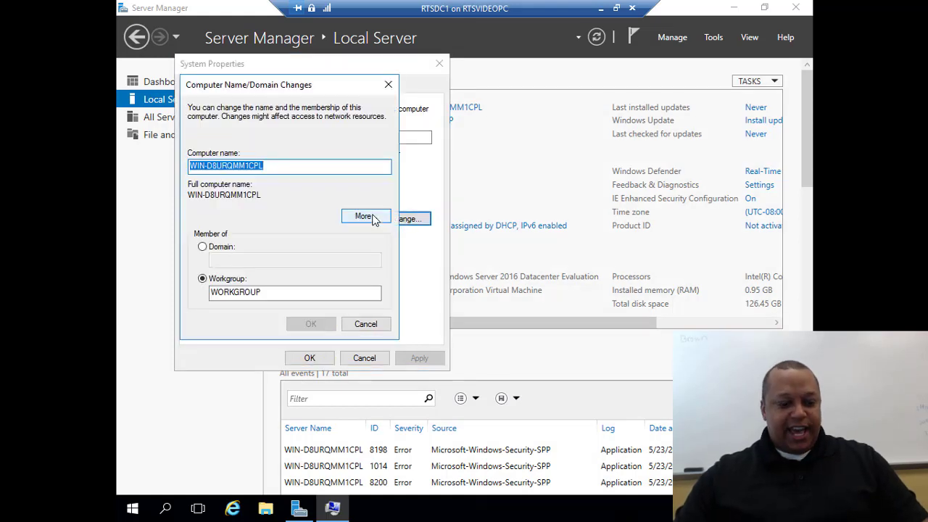
text(RTS)
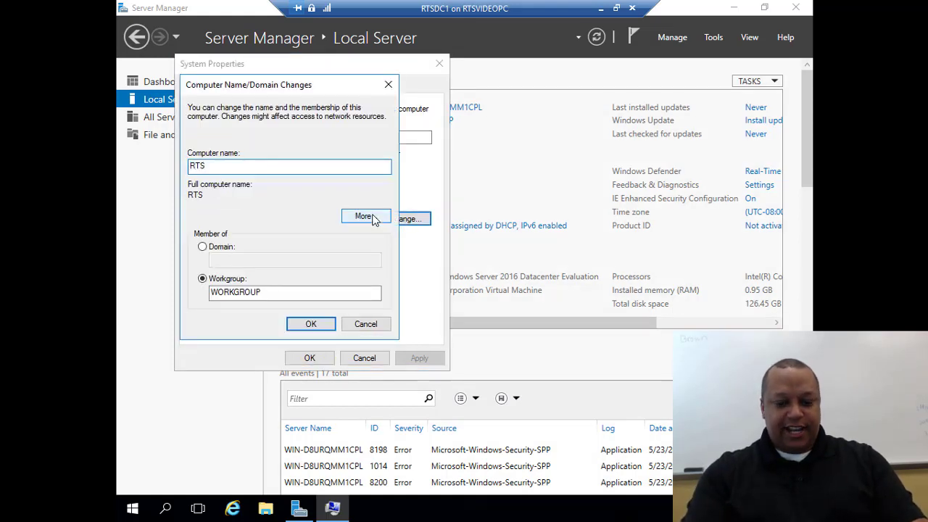
text(-DC1)
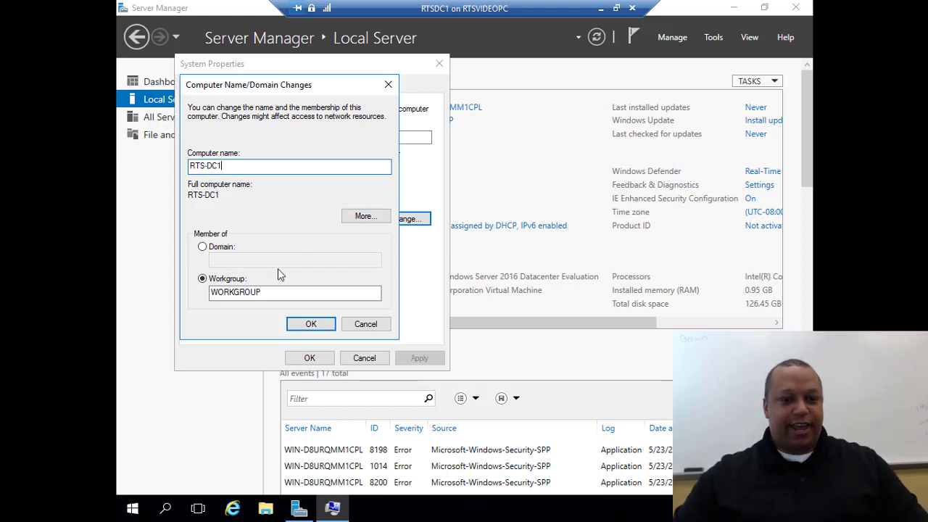
click(311, 324)
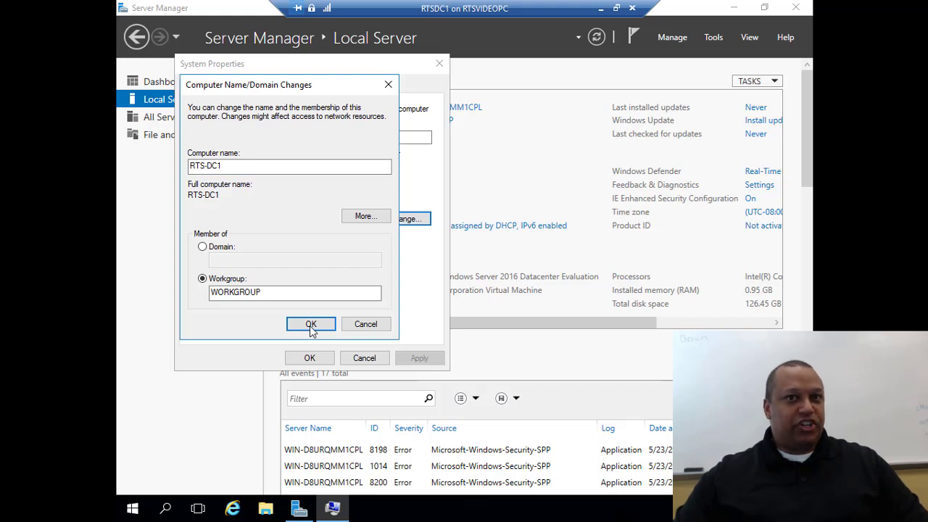
click(548, 272)
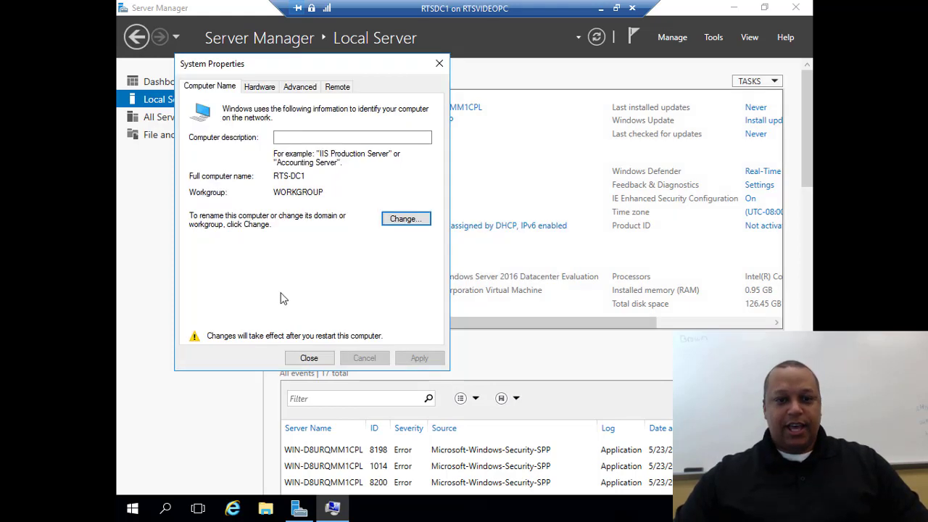
click(308, 357)
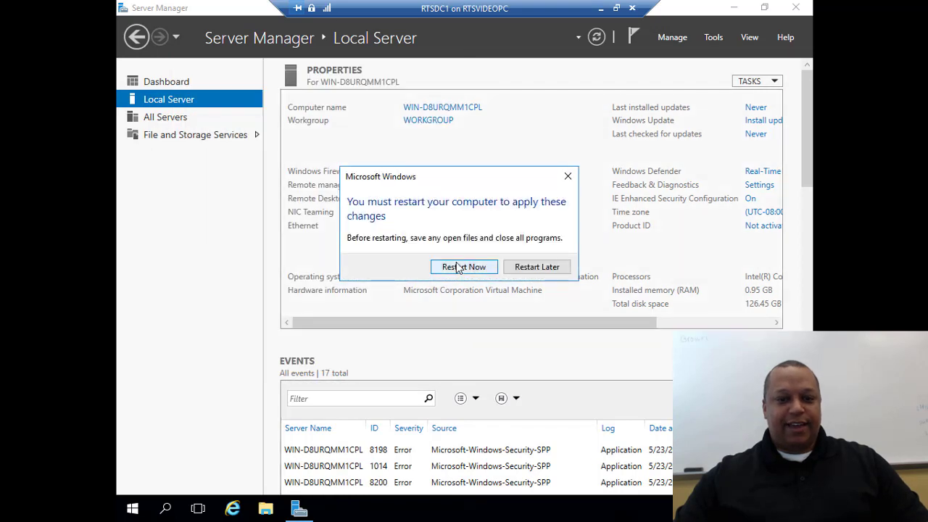
click(458, 271)
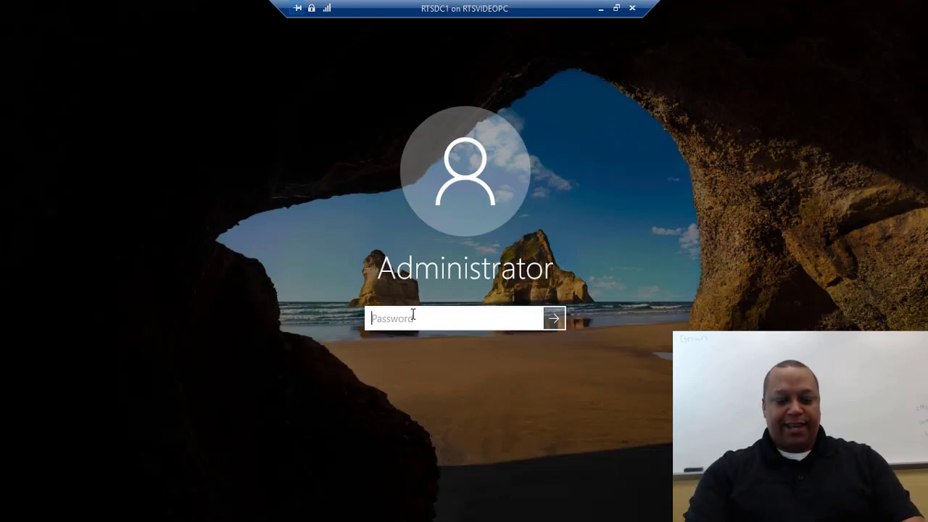
Sign back in as Administrator with the account password
text(••••••••)
key(Return)
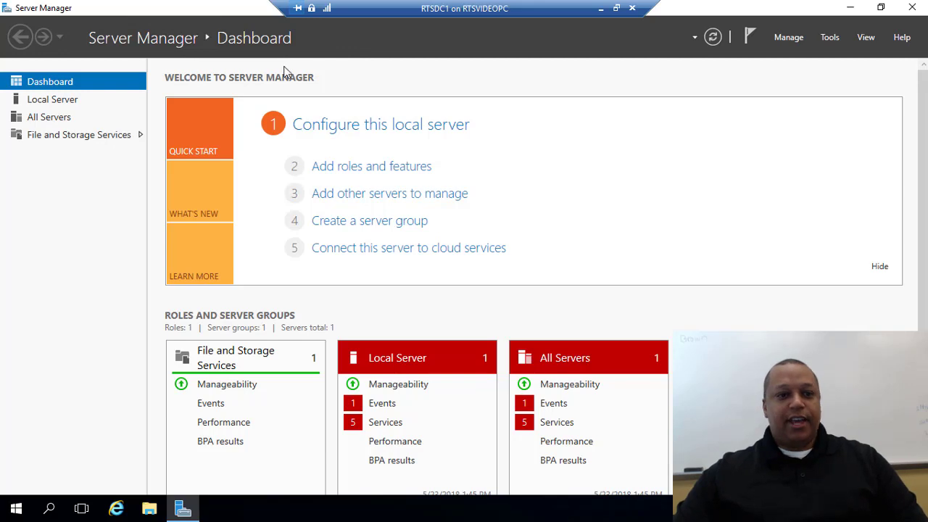
Start the Add Roles and Features Wizard with role-based installation on this server
click(357, 171)
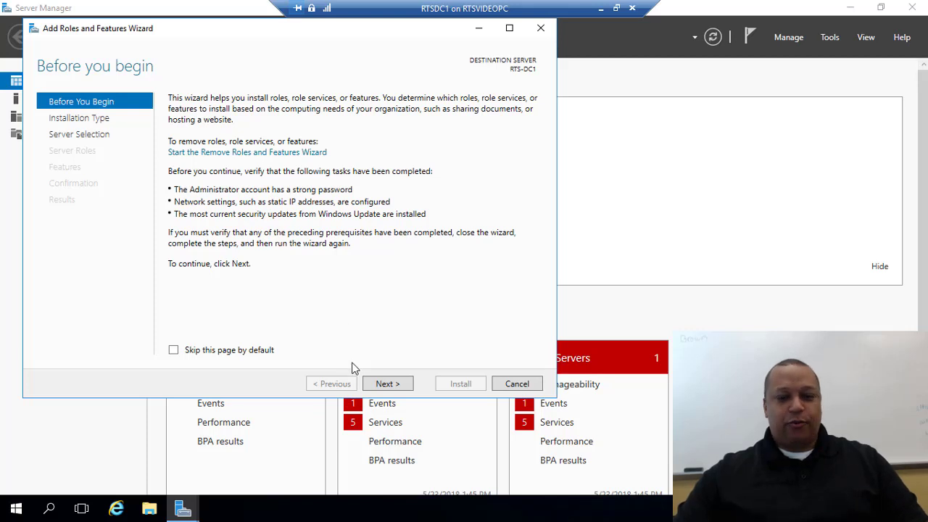
click(387, 387)
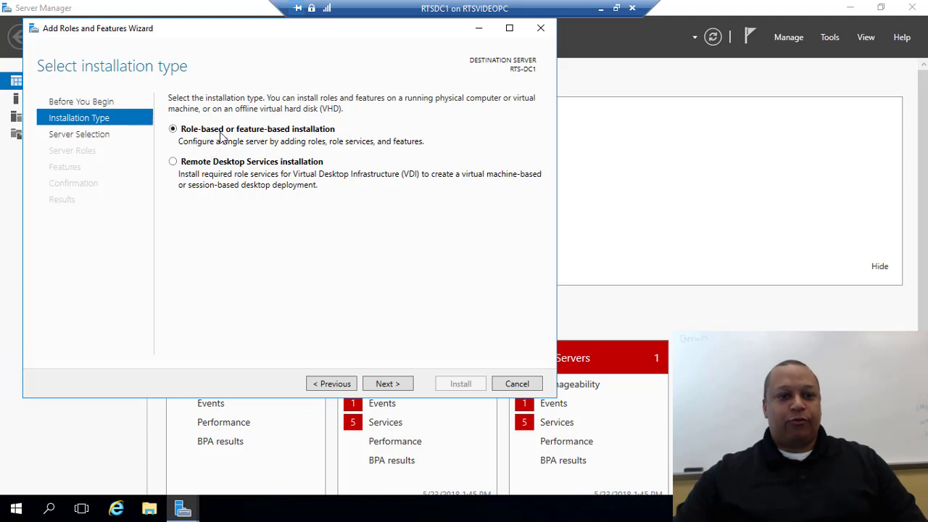
click(390, 389)
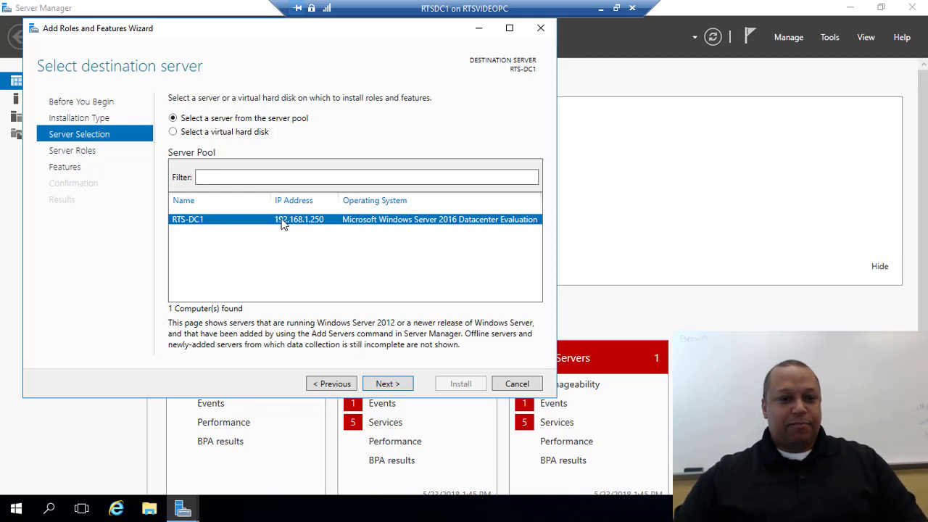
click(388, 384)
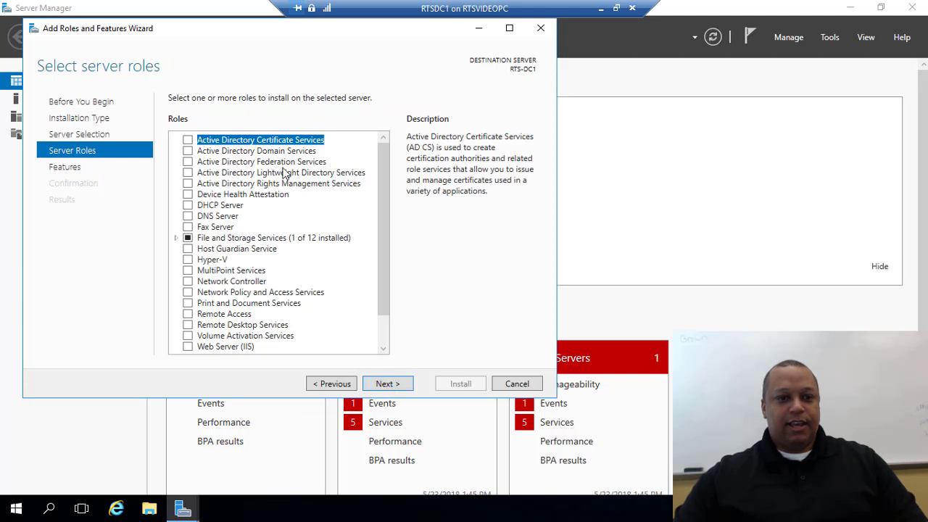
Select Active Directory Domain Services with its management features and advance to Confirmation
click(188, 151)
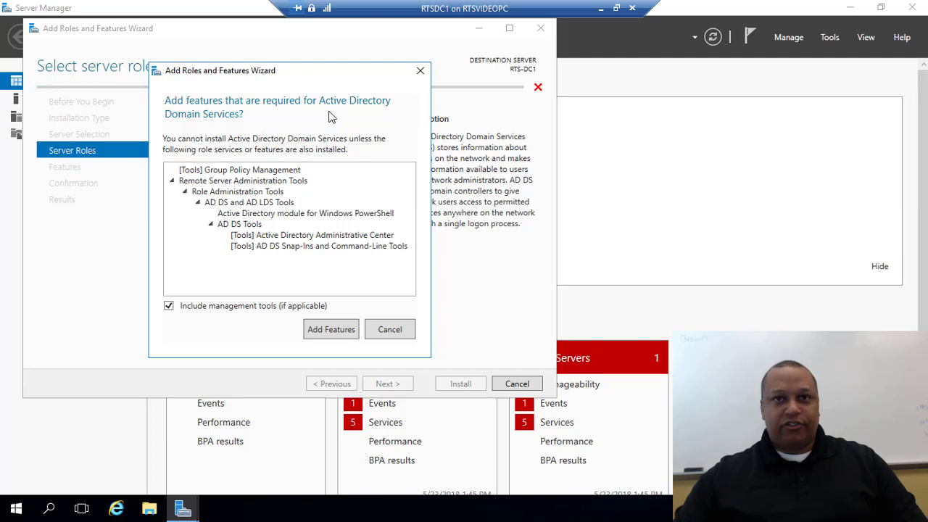
click(333, 329)
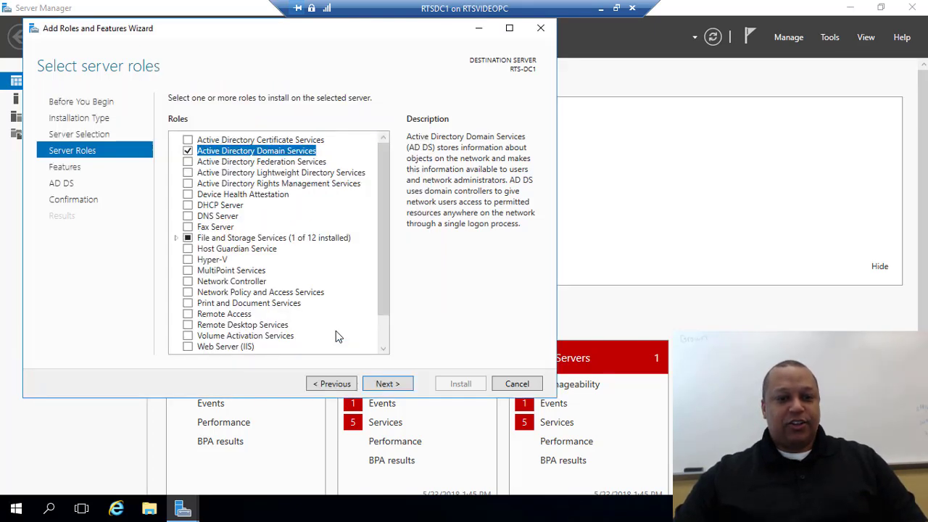
click(386, 384)
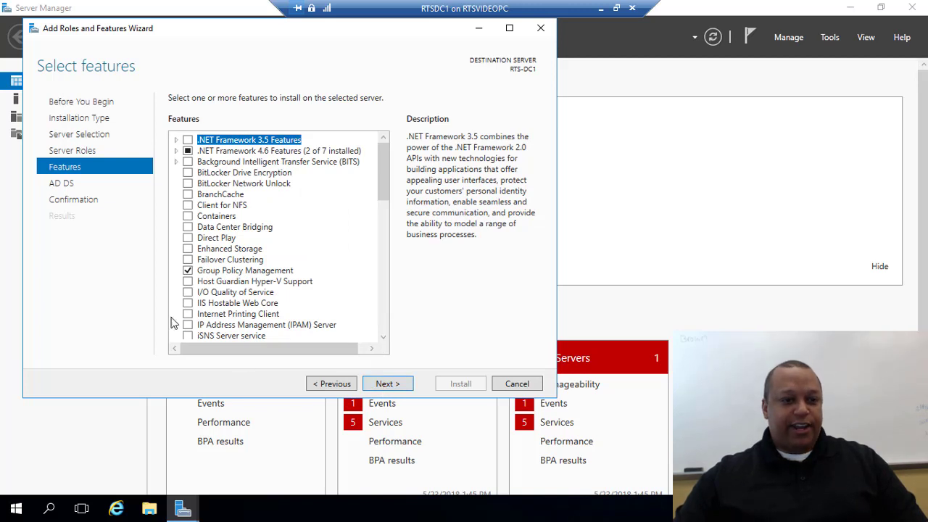
click(389, 384)
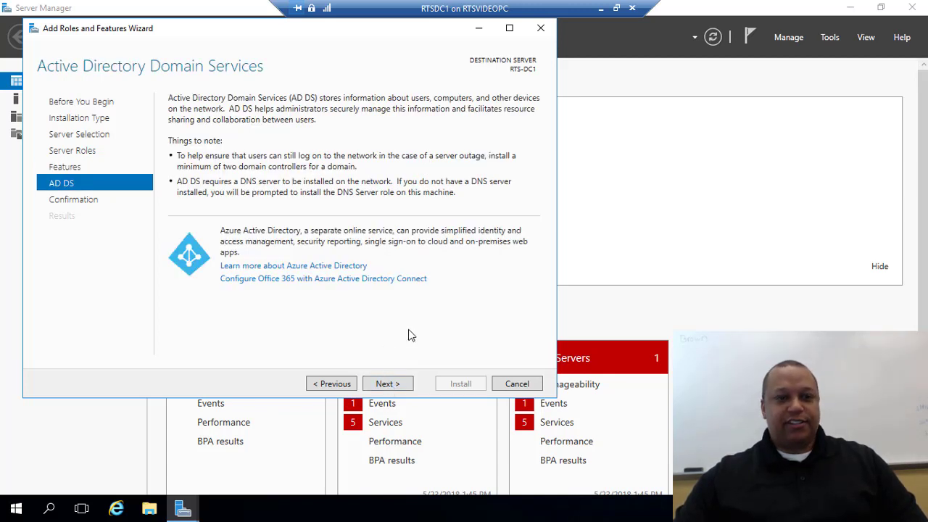
click(383, 385)
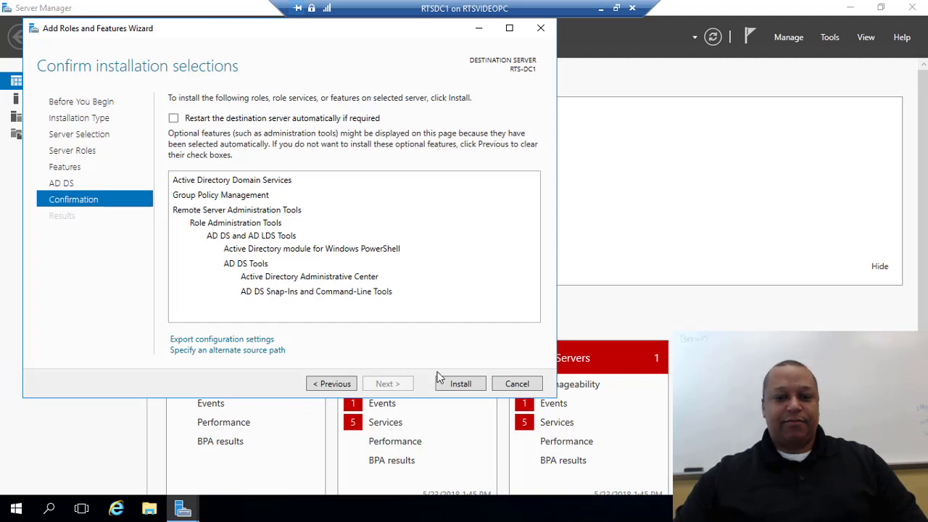
Install the AD DS role on RTS-DC1 and close the wizard when done
click(464, 384)
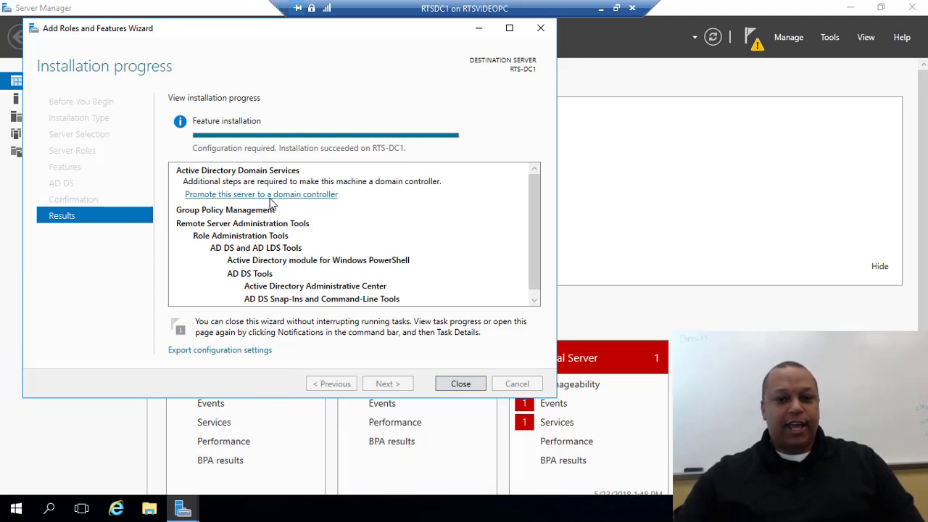
click(459, 387)
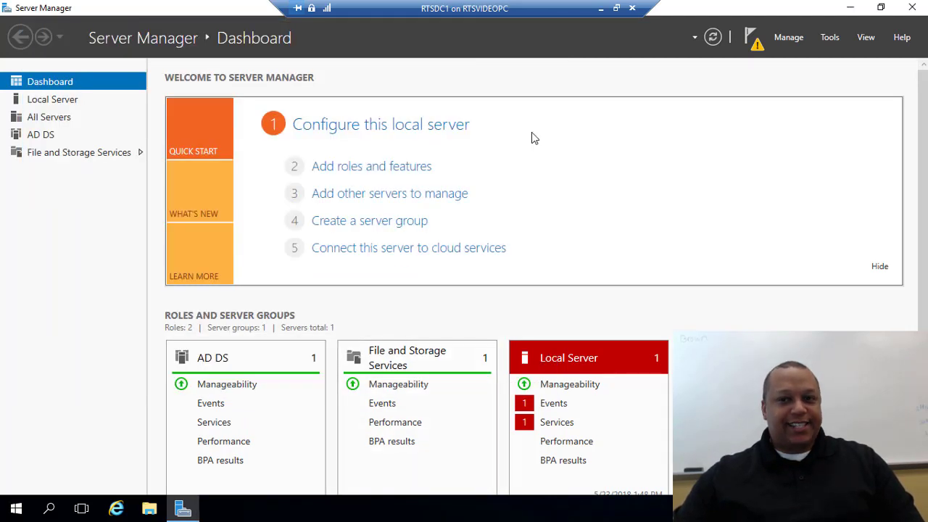
From notifications, launch promotion of RTS-DC1 to a domain controller
click(757, 50)
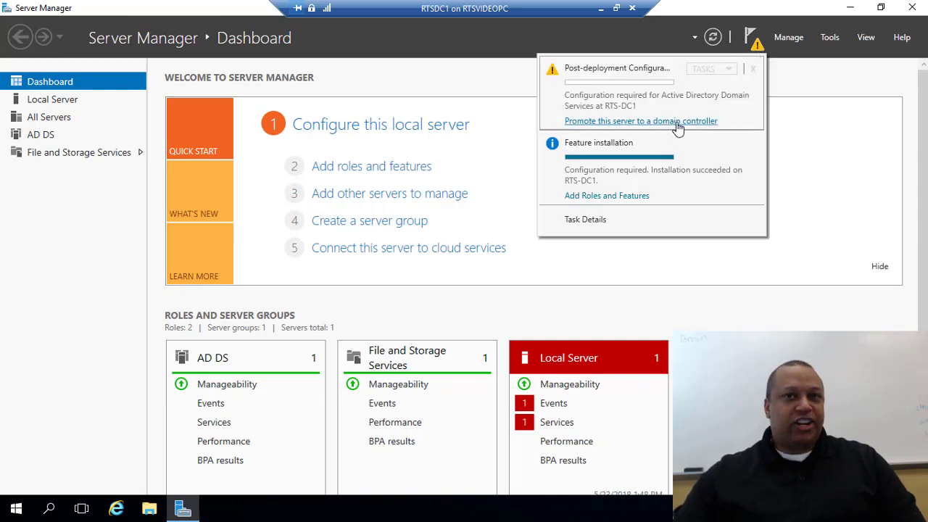
click(677, 123)
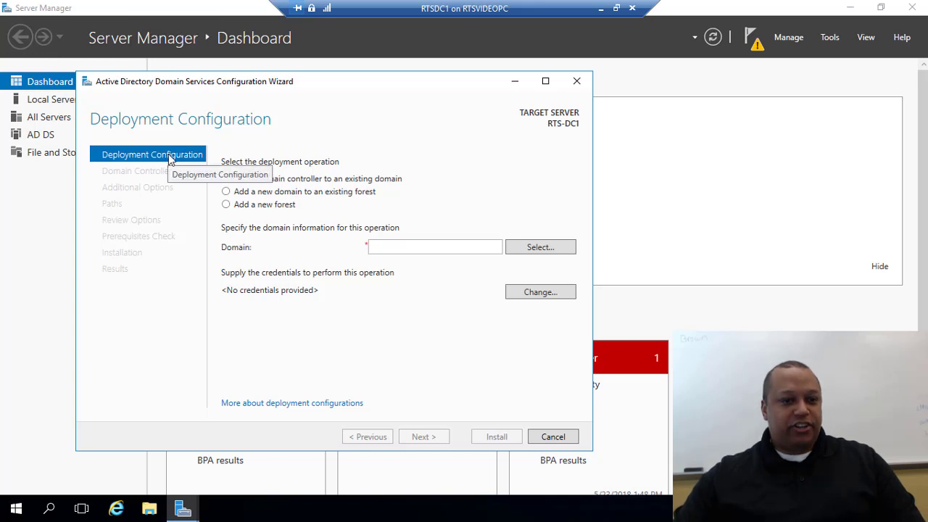
Choose a new forest with root domain RTS.LOCAL and continue to Domain Controller Options
click(227, 205)
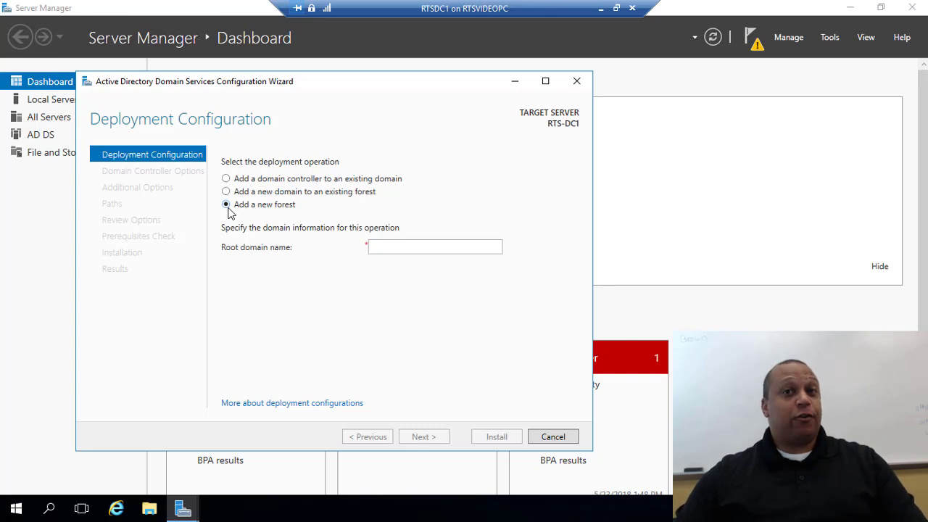
click(383, 245)
text(R)
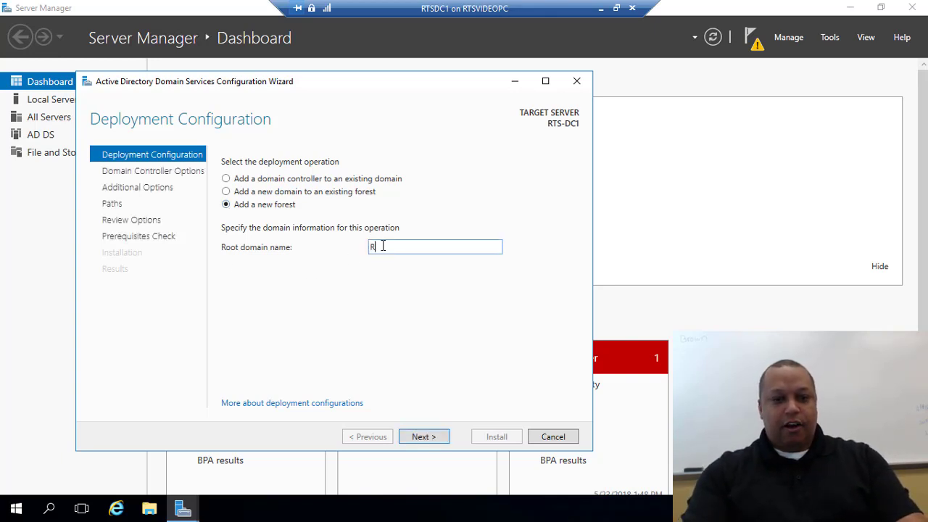
text(TS.LOCAL)
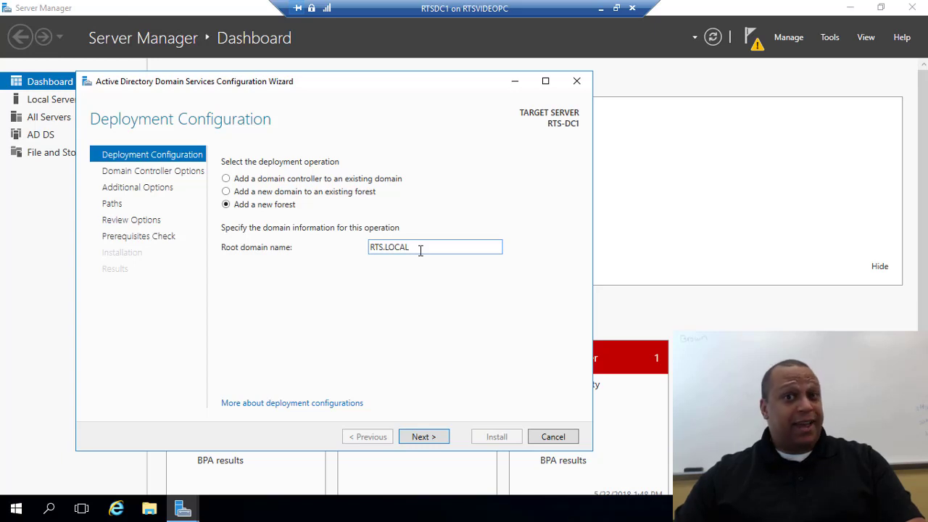
click(421, 434)
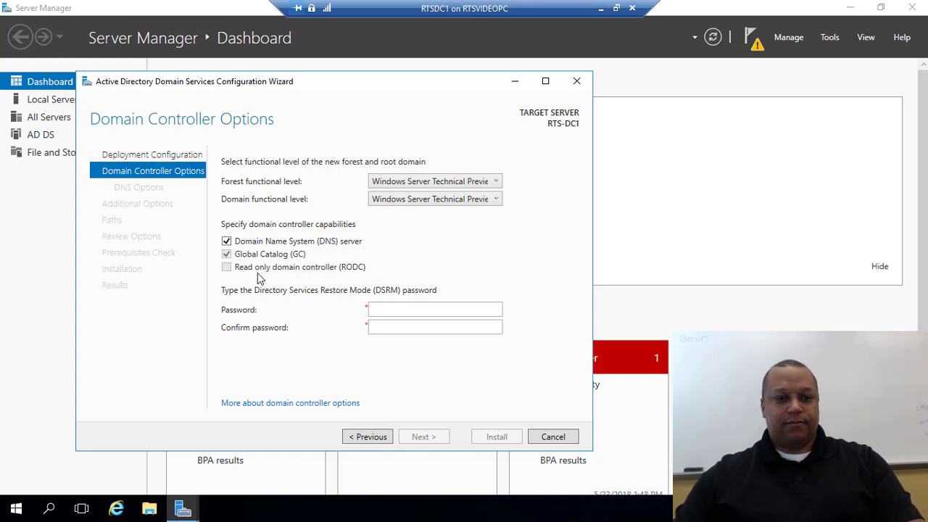
Enter and confirm the Directory Services Restore Mode password, keeping the DNS server and Global Catalog options
click(391, 311)
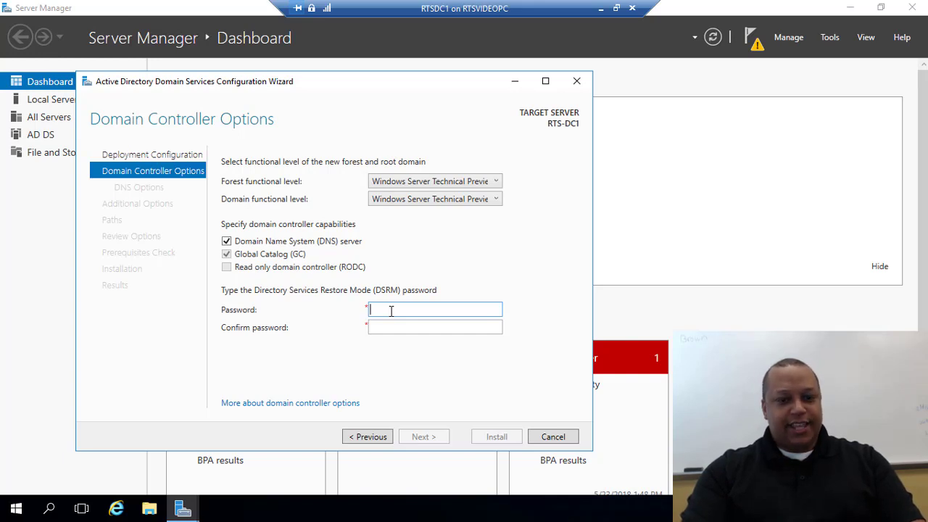
text(Pa$$w0rd)
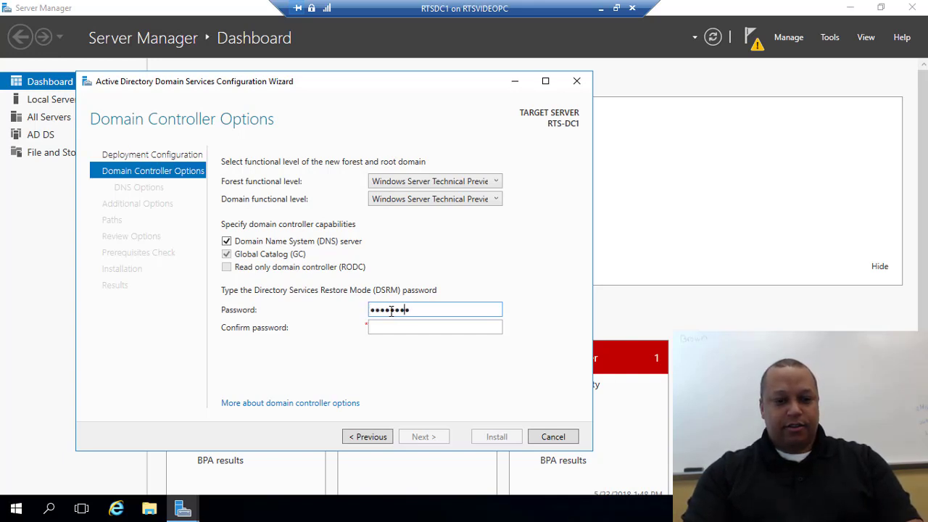
key(Tab)
text(Pa$$w0)
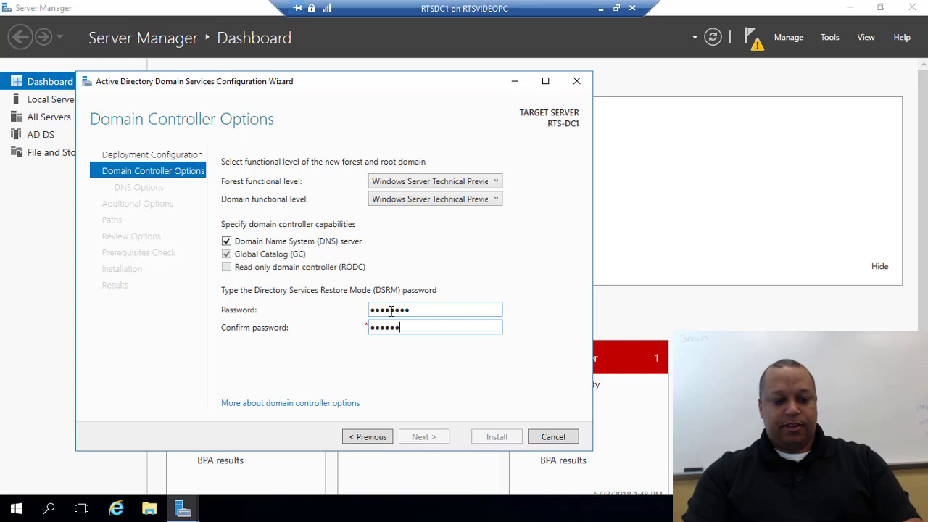
text(rd)
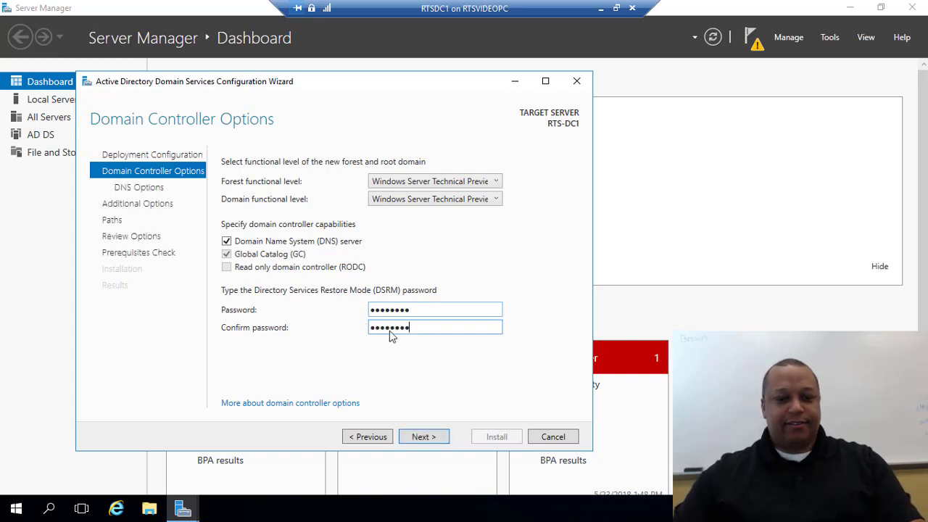
click(418, 438)
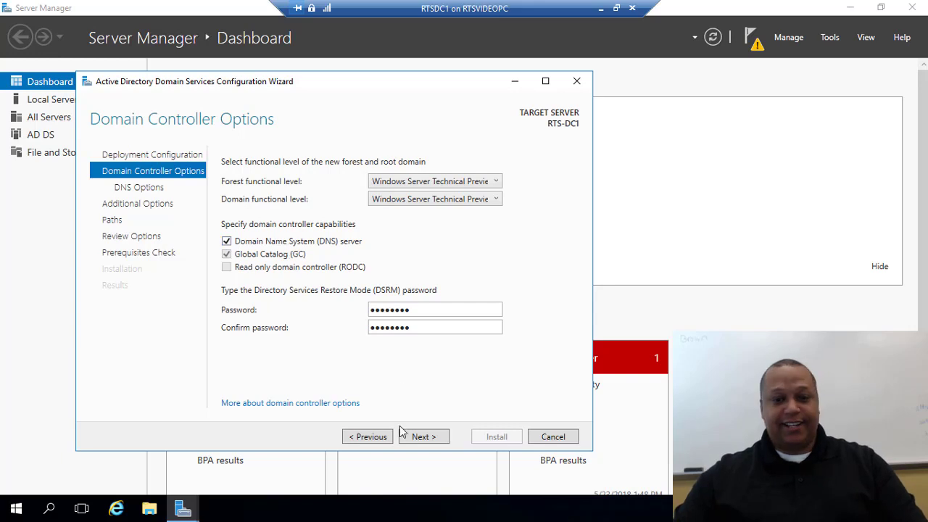
click(425, 440)
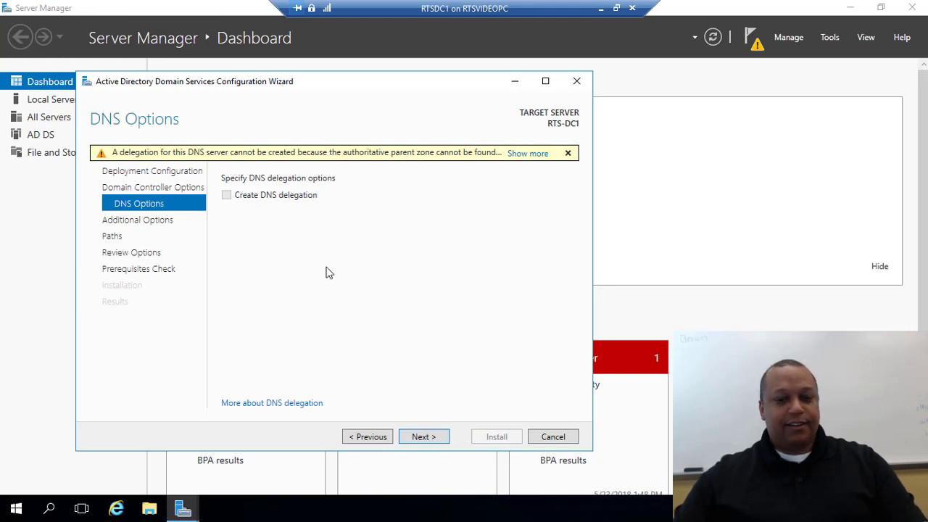
Accept the DNS options, the NetBIOS name RTS, and the default NTDS and SYSVOL paths
click(423, 437)
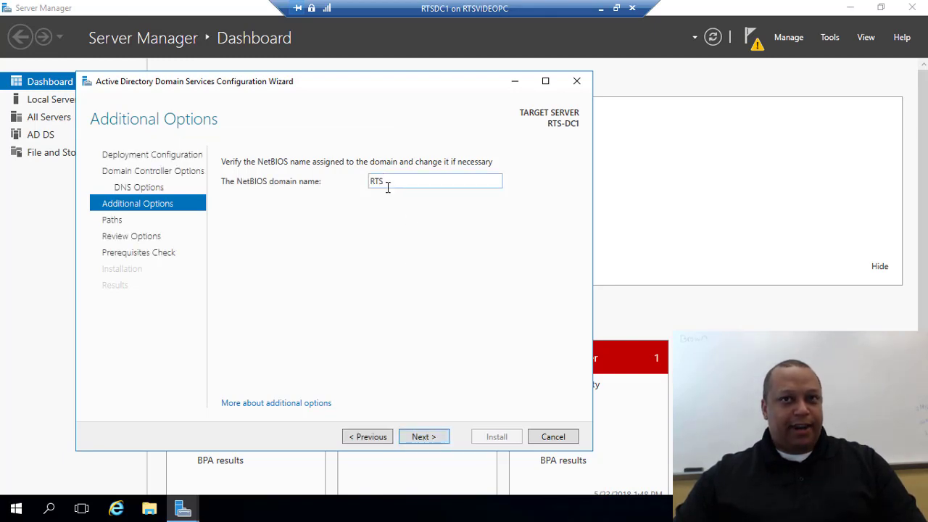
click(419, 443)
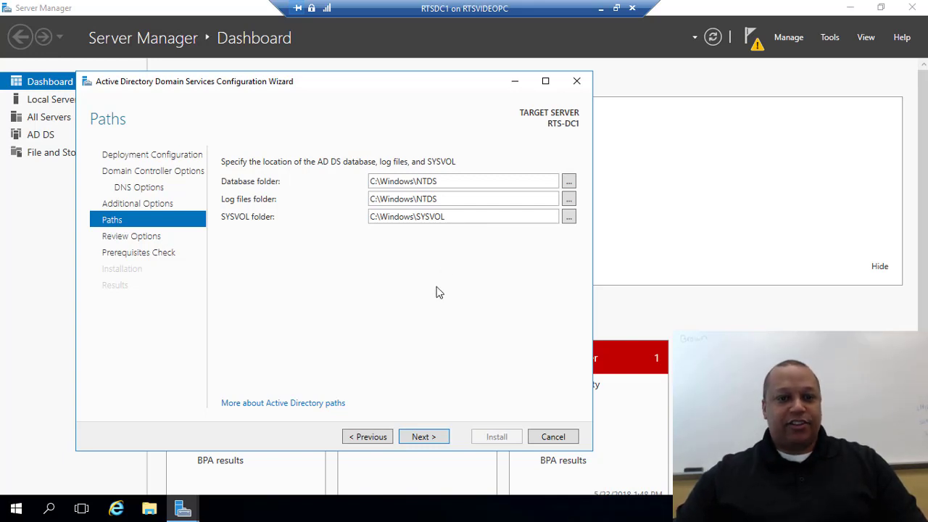
click(424, 438)
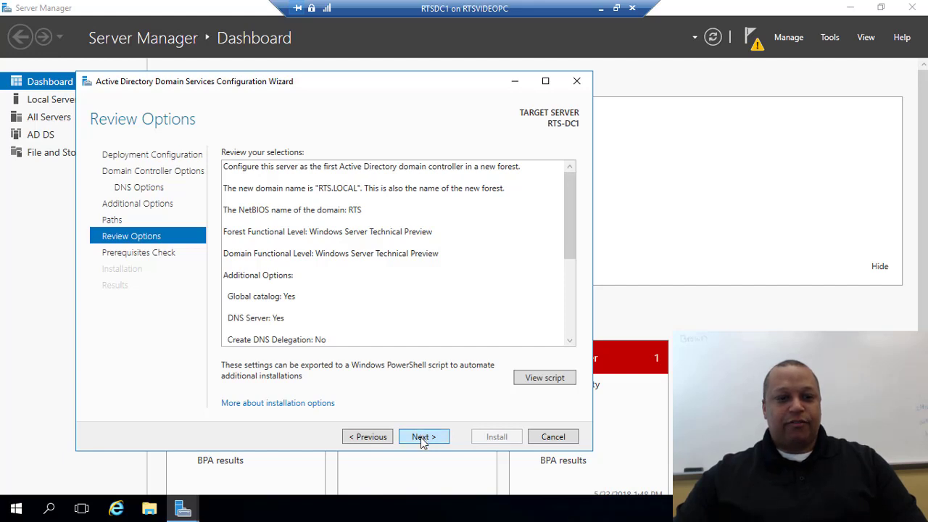
Run the prerequisites check and install the RTS.LOCAL domain controller, letting the server reboot
click(423, 437)
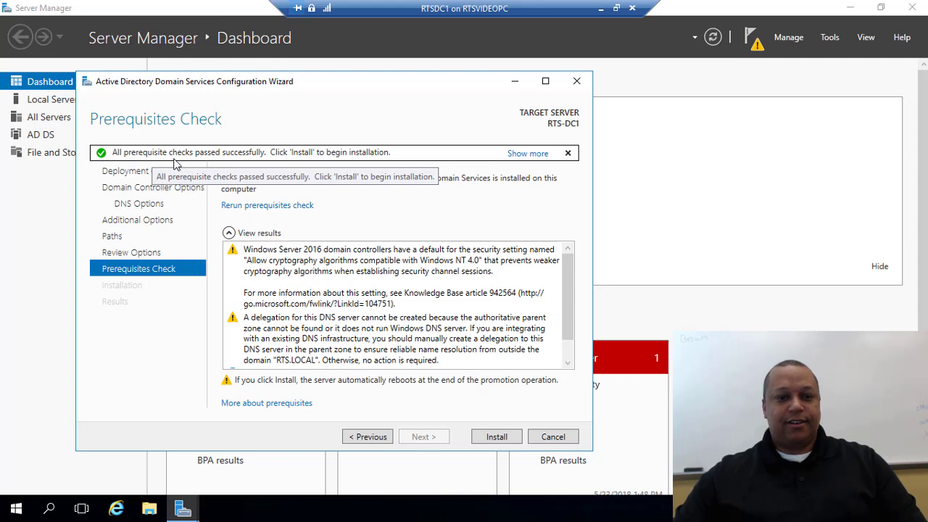
click(497, 439)
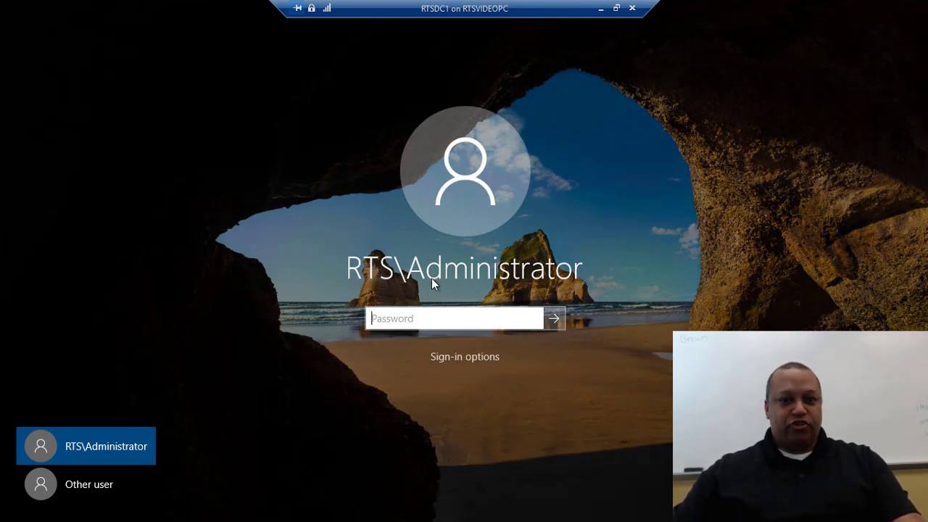
Sign in as RTS\Administrator with the account password
text(Pa$$w0rd)
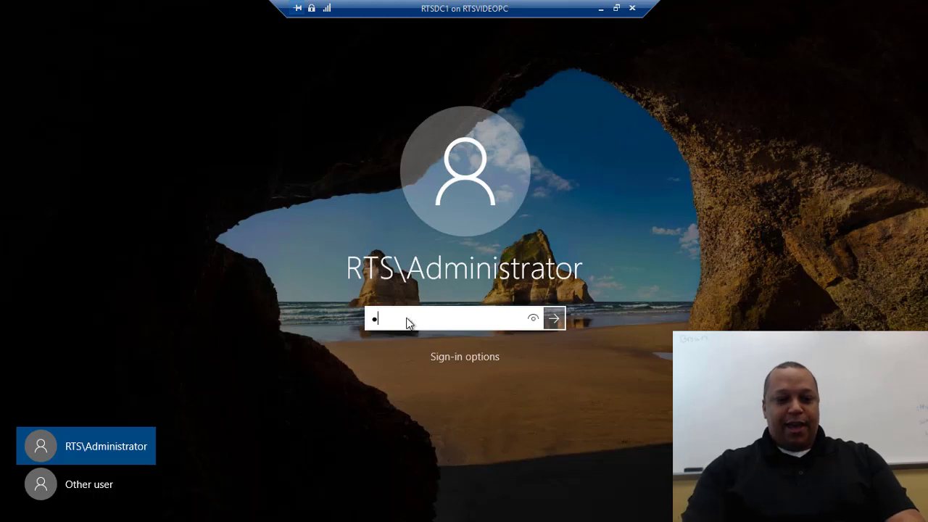
key(Return)
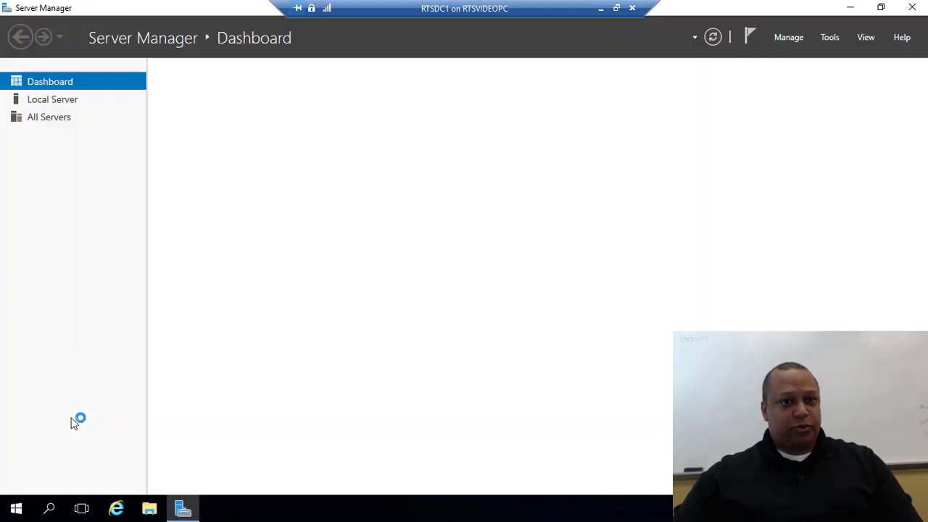
Show the Tools menu listing Active Directory Users and Computers, DNS and Group Policy Management
click(831, 39)
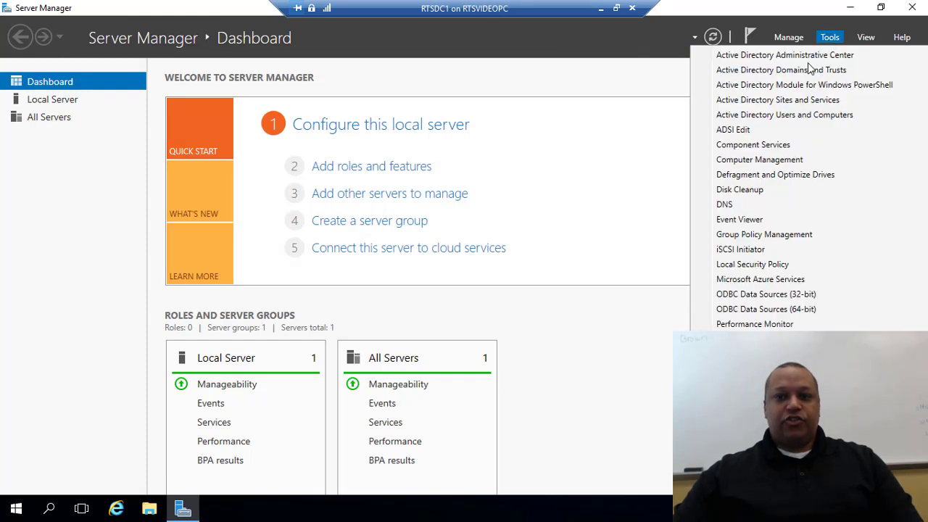